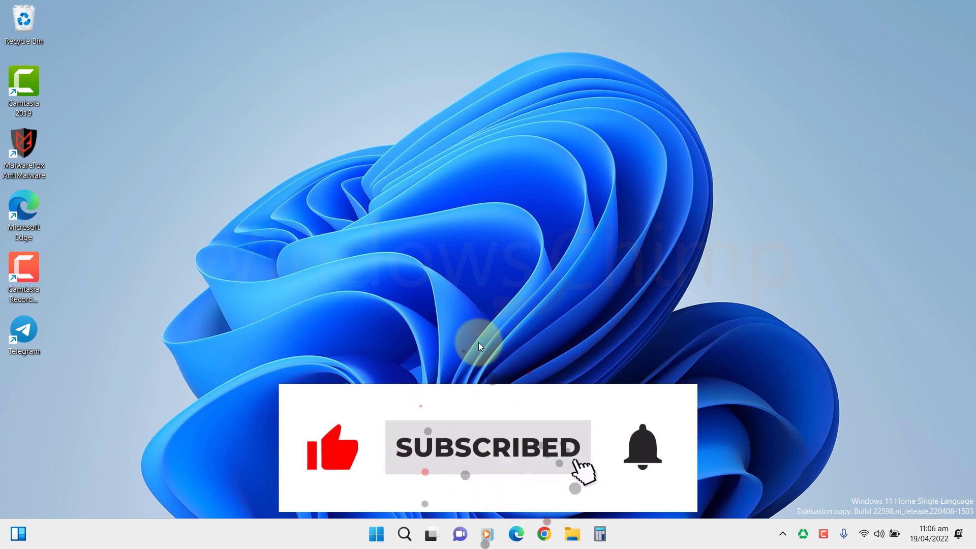
# - Run Network reset from Settings' Advanced network settings and confirm resetting all adapters with Yes
pyautogui.click(377, 533)
pyautogui.click(516, 160)
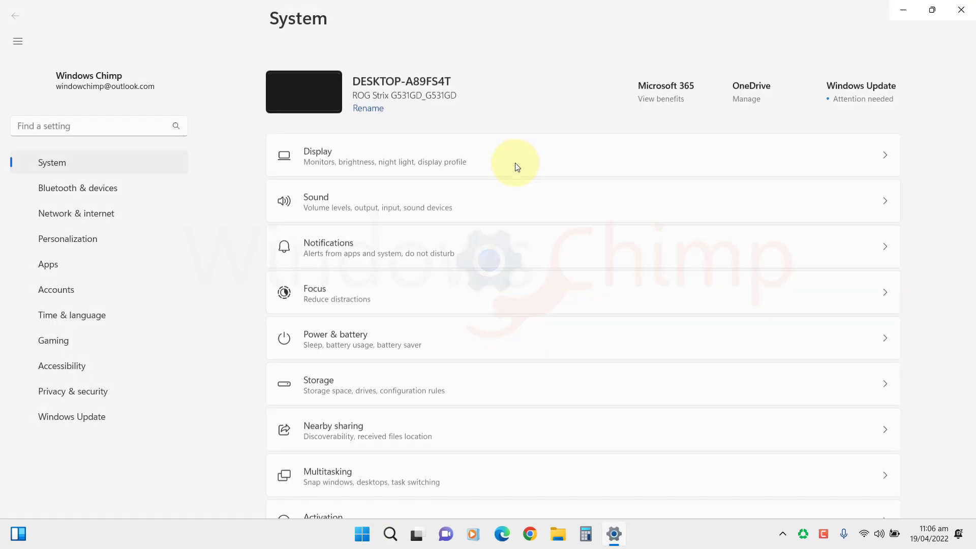
pyautogui.click(117, 193)
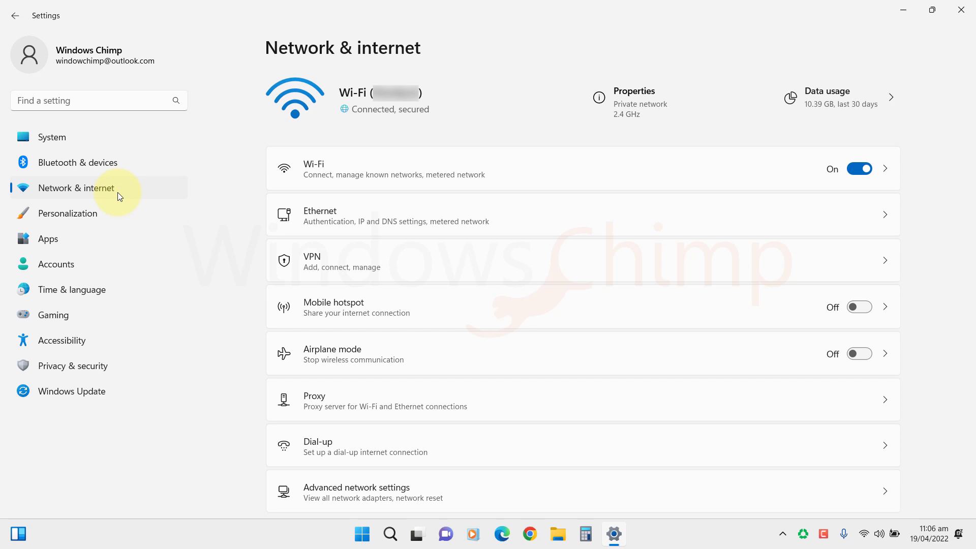
pyautogui.scroll(-1, 422, 251)
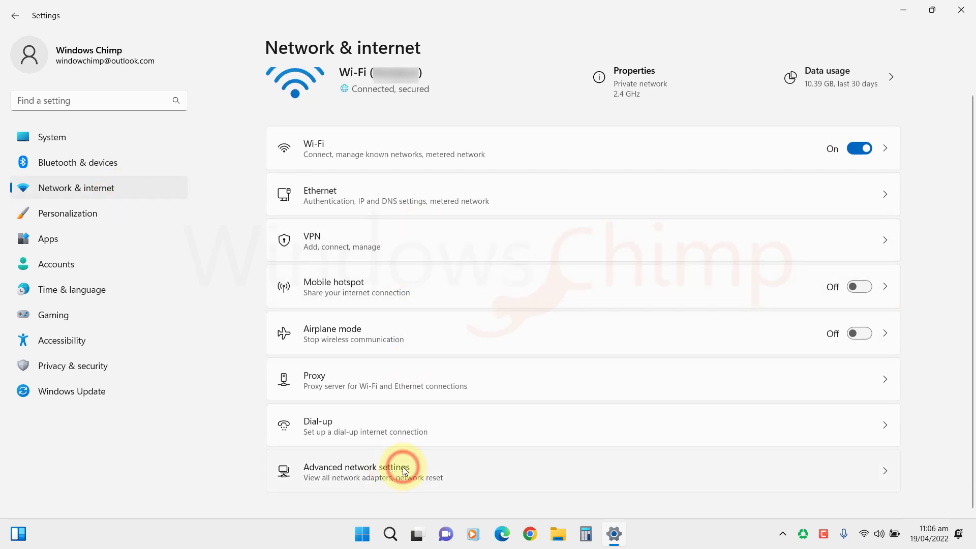
pyautogui.click(403, 466)
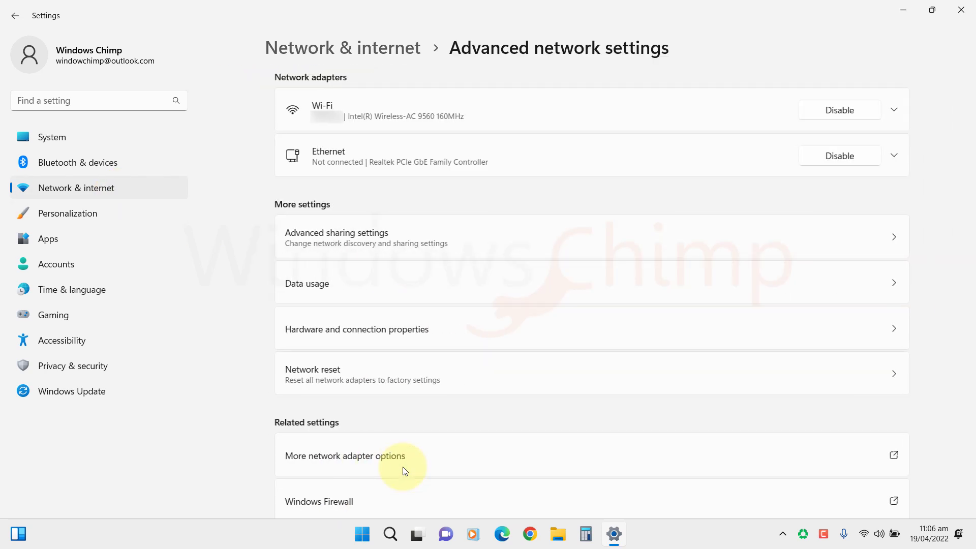
pyautogui.click(422, 380)
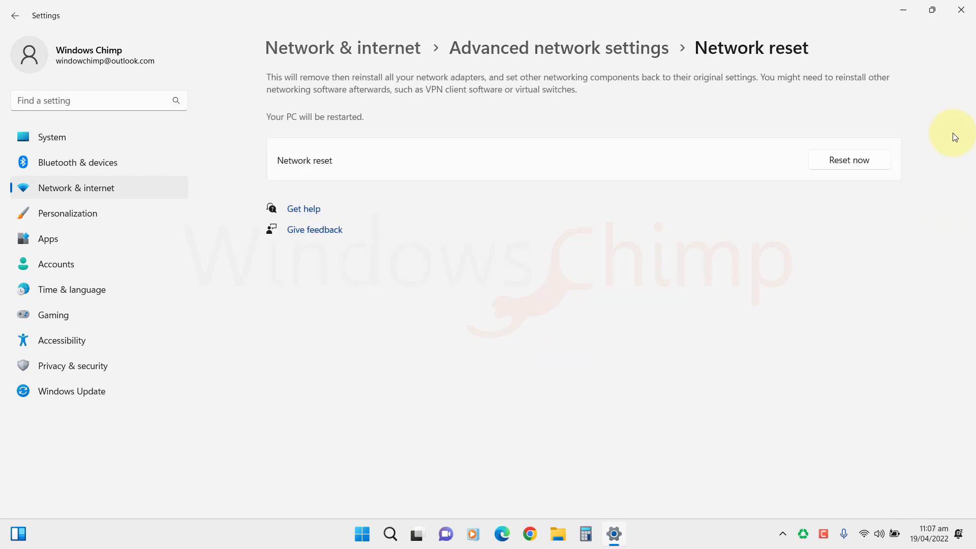
pyautogui.click(857, 164)
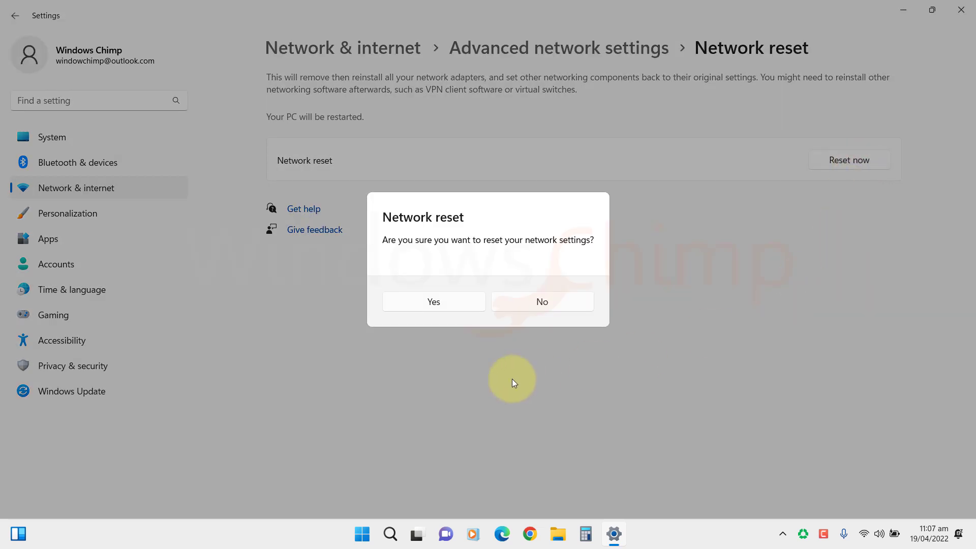
pyautogui.click(449, 302)
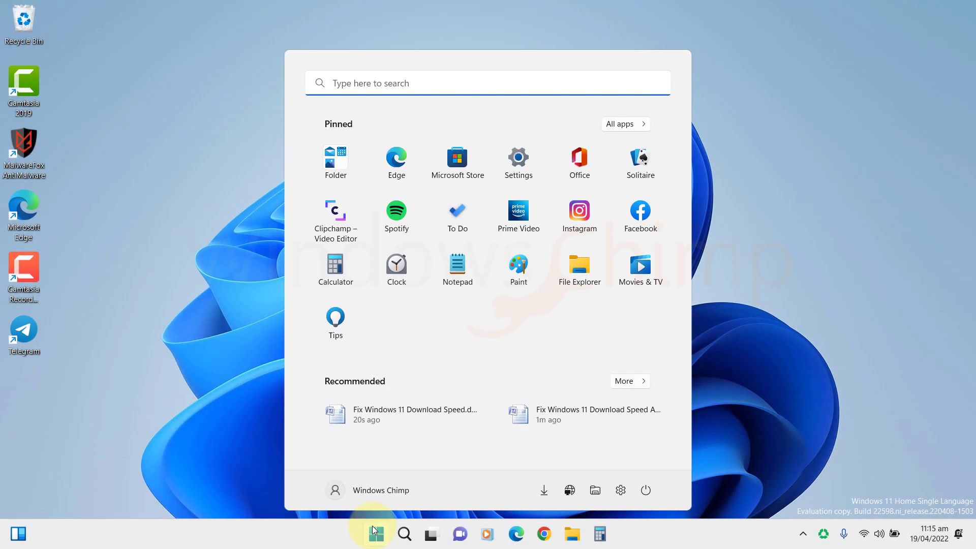
# - Launch Command Prompt as administrator from a 'cmd' search and reposition its window
pyautogui.write('cmd')
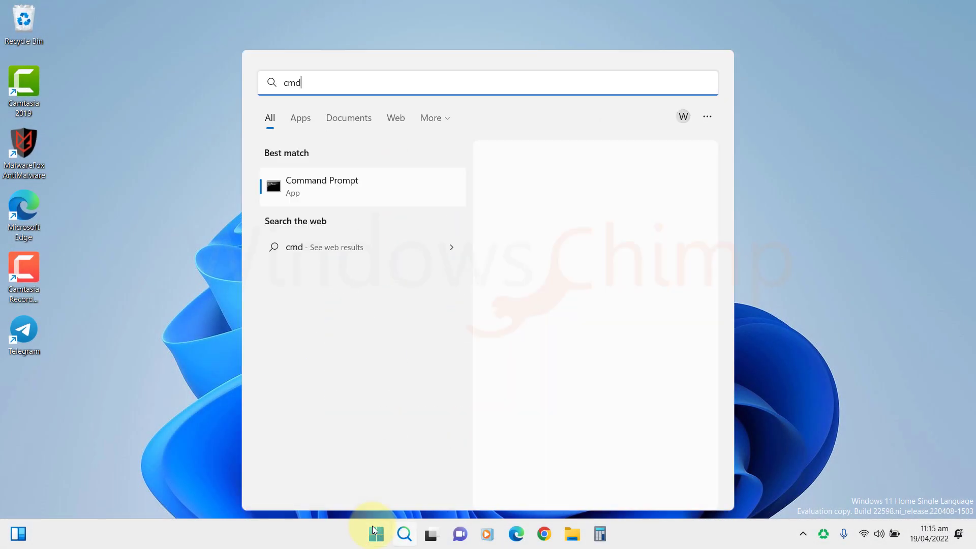
pyautogui.rightClick(345, 187)
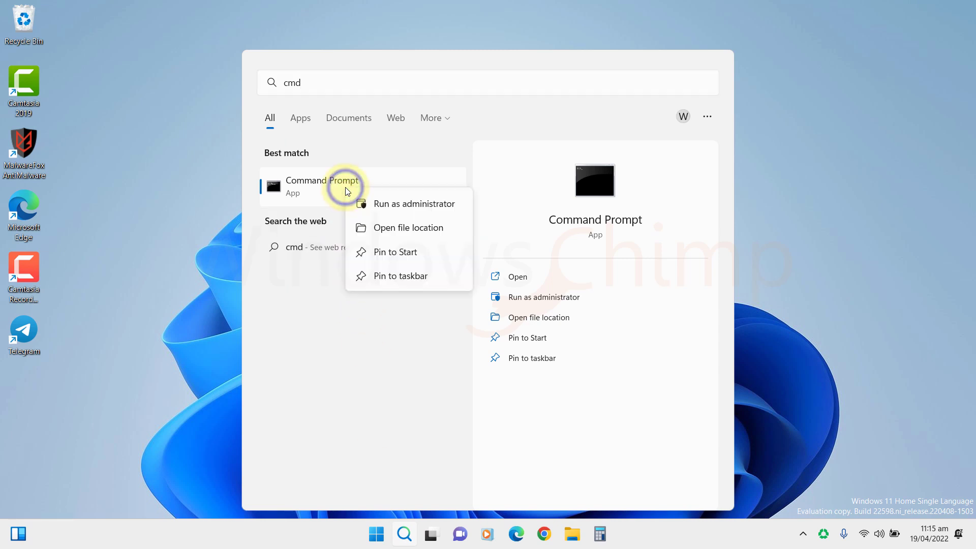
pyautogui.click(379, 205)
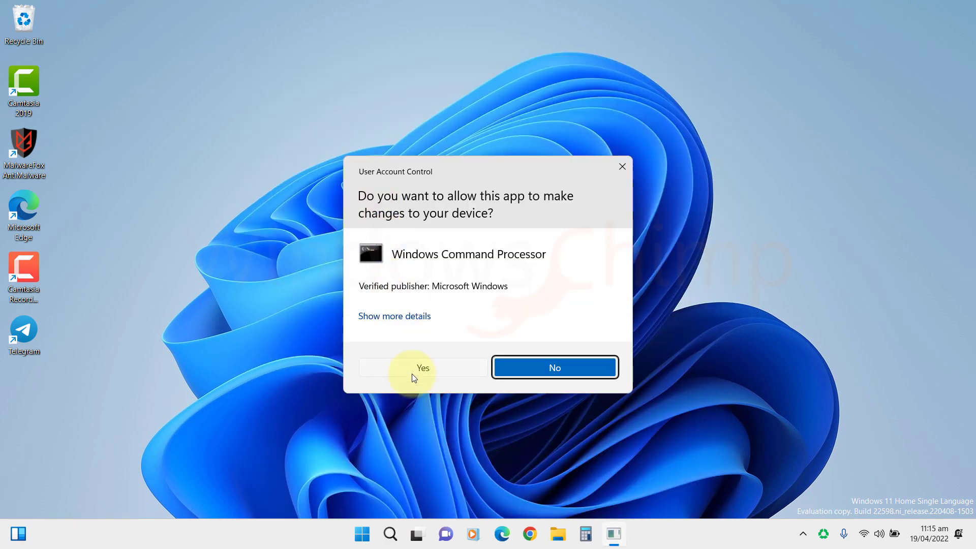
pyautogui.click(424, 376)
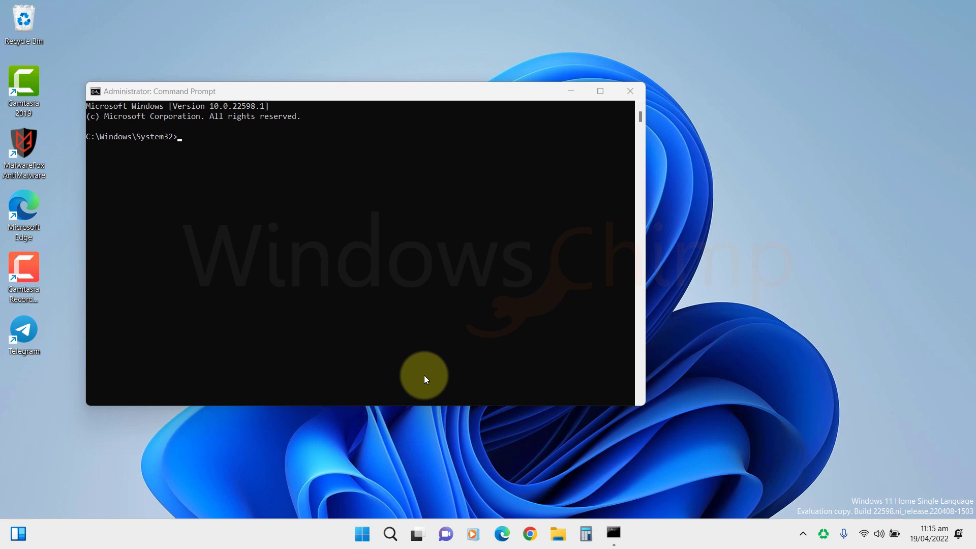
pyautogui.moveTo(302, 94); pyautogui.dragTo(442, 91)
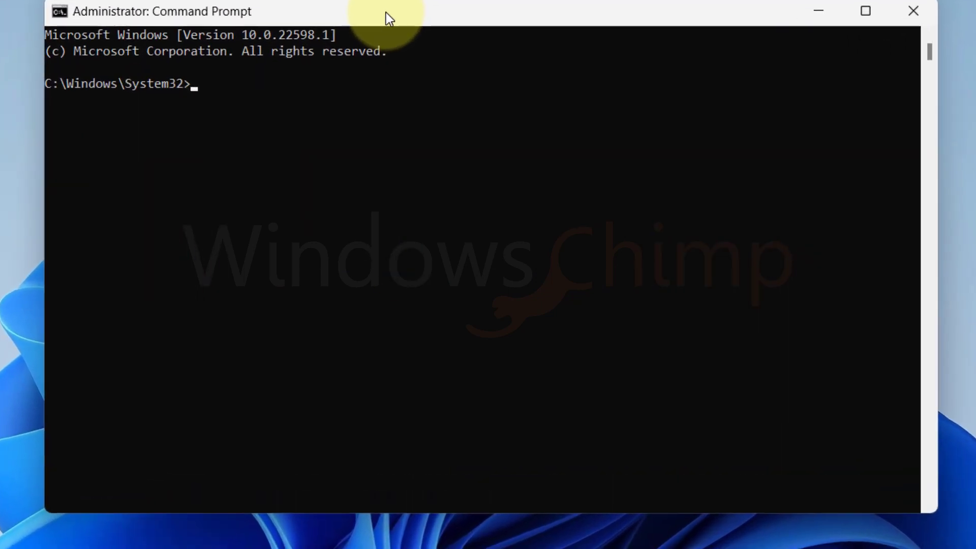
pyautogui.moveTo(386, 13); pyautogui.dragTo(385, 33)
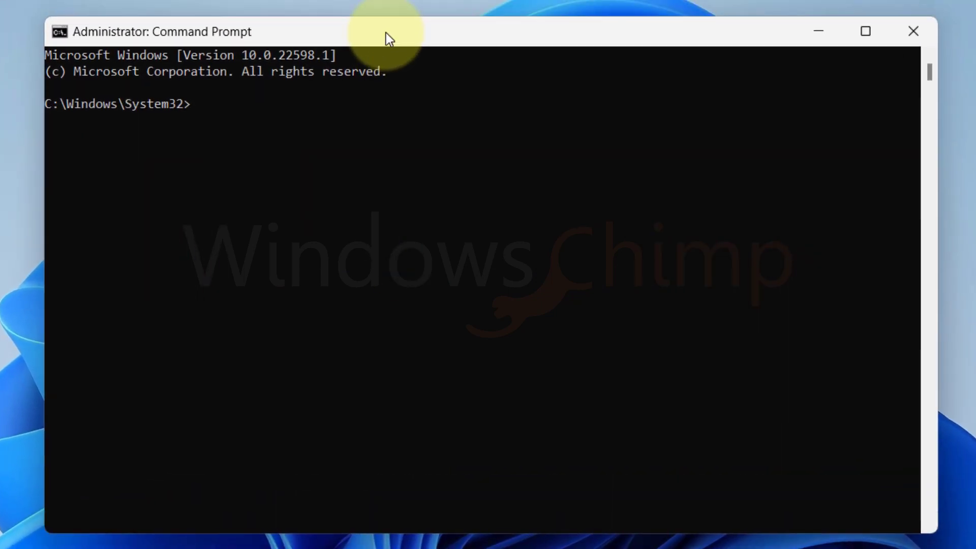
# - Run netsh int ip reset, netsh winsock reset and ipconfig /flushdns
pyautogui.write('netsh int ip reset c:\\resetlog.txt')
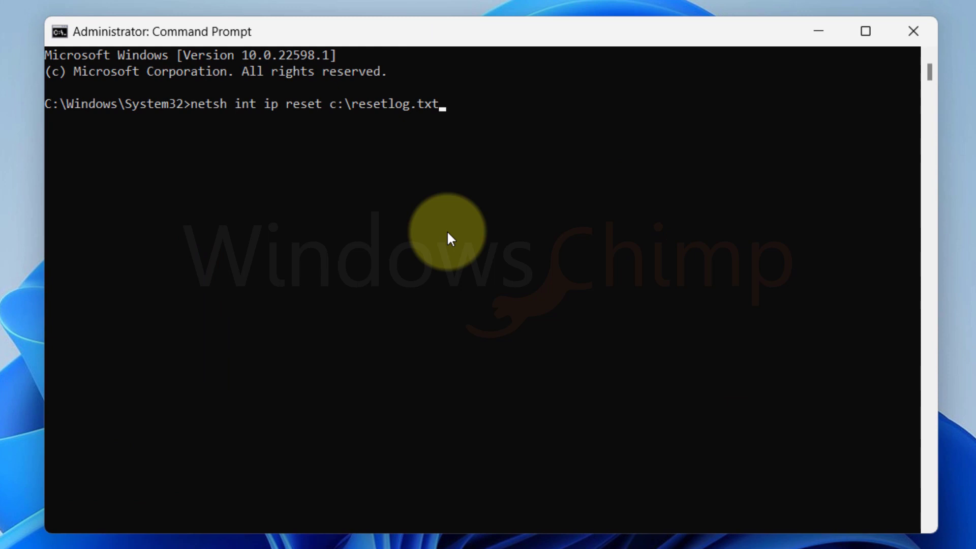
pyautogui.press('Return')
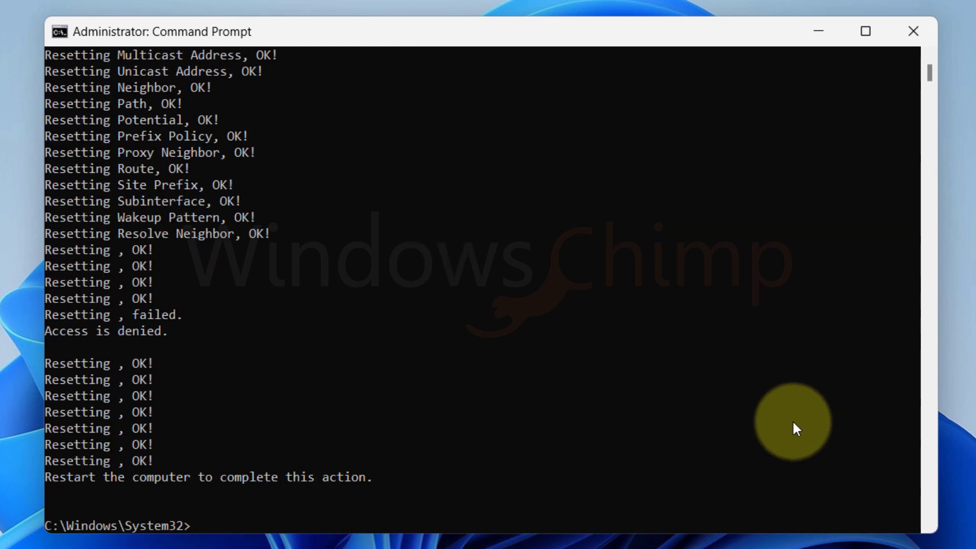
pyautogui.write('netsh winsock reset')
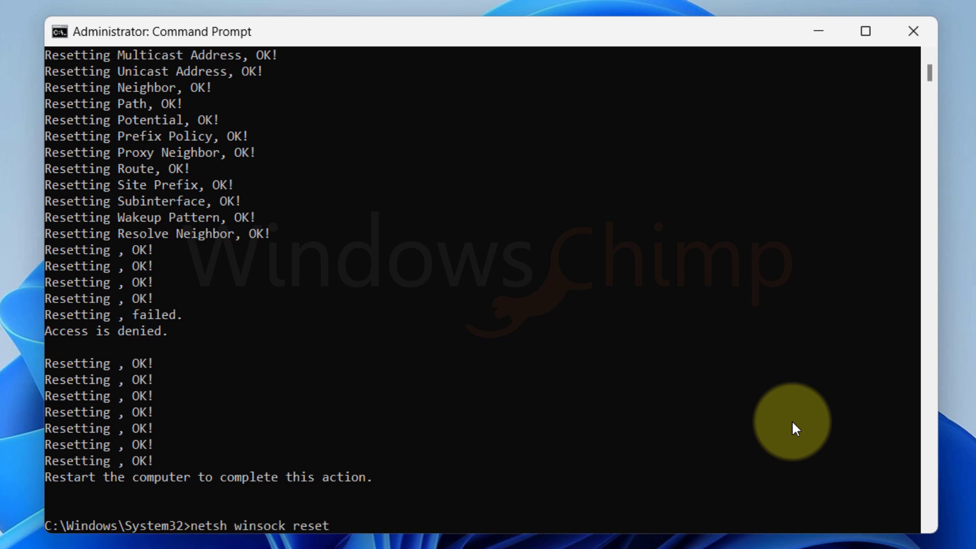
pyautogui.press('Return')
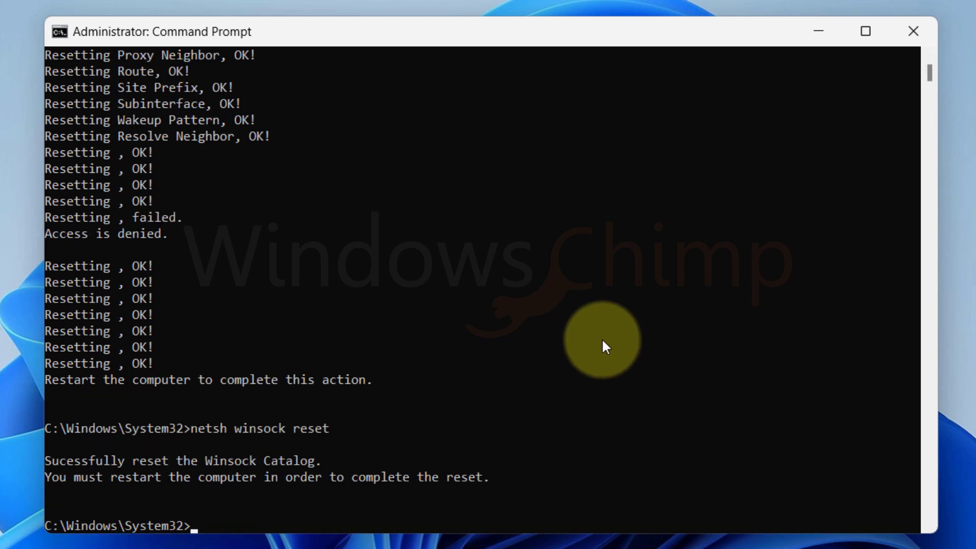
pyautogui.write('ipconfig /flushdns')
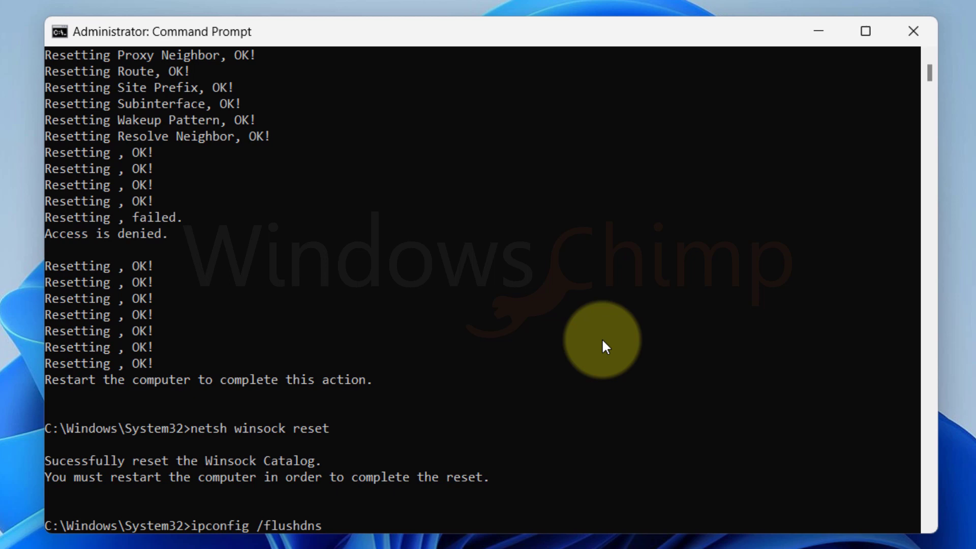
pyautogui.press('Return')
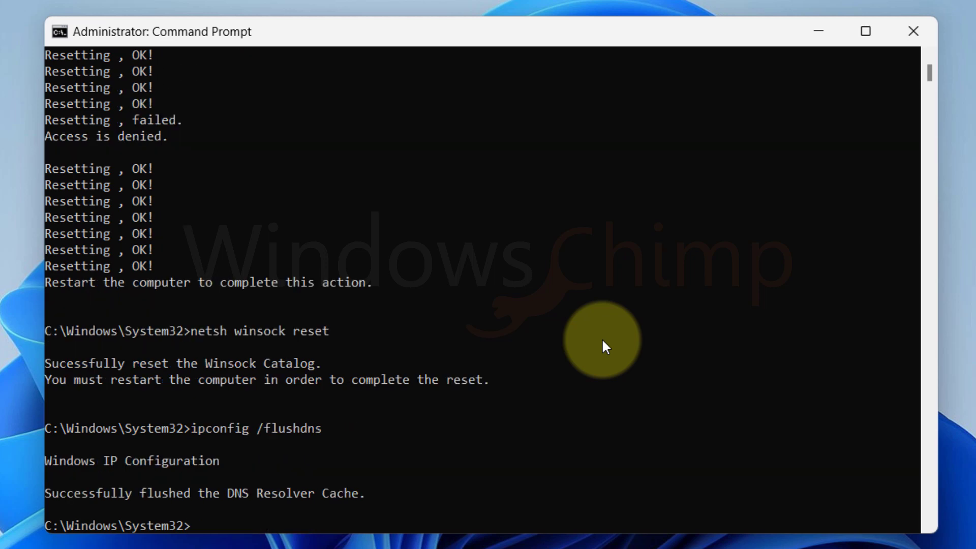
# - Close Command Prompt and restart the PC from the Start menu's power options
pyautogui.click(921, 31)
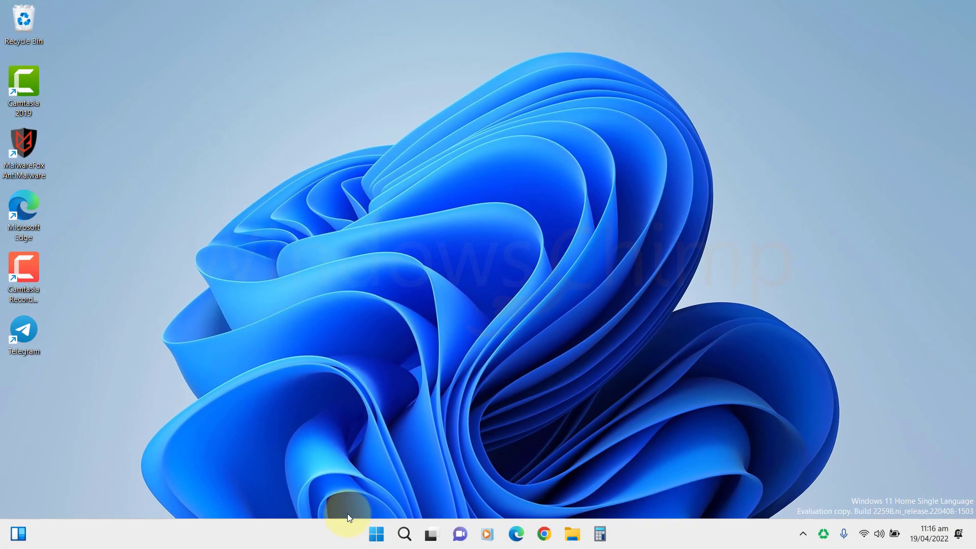
pyautogui.click(376, 534)
pyautogui.click(644, 491)
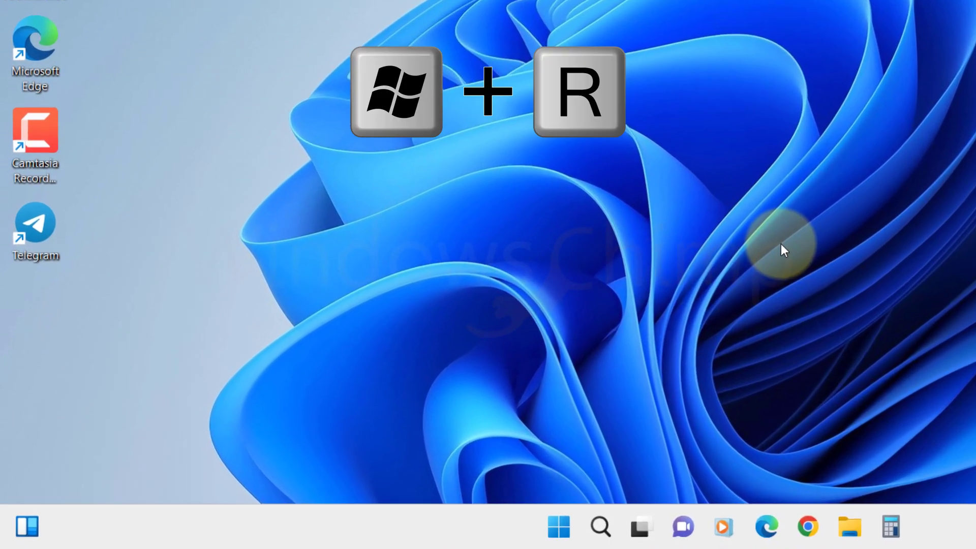
# - Open the Wi-Fi connection's Properties from Network Connections via ncpa.cpl
pyautogui.press('super+r')
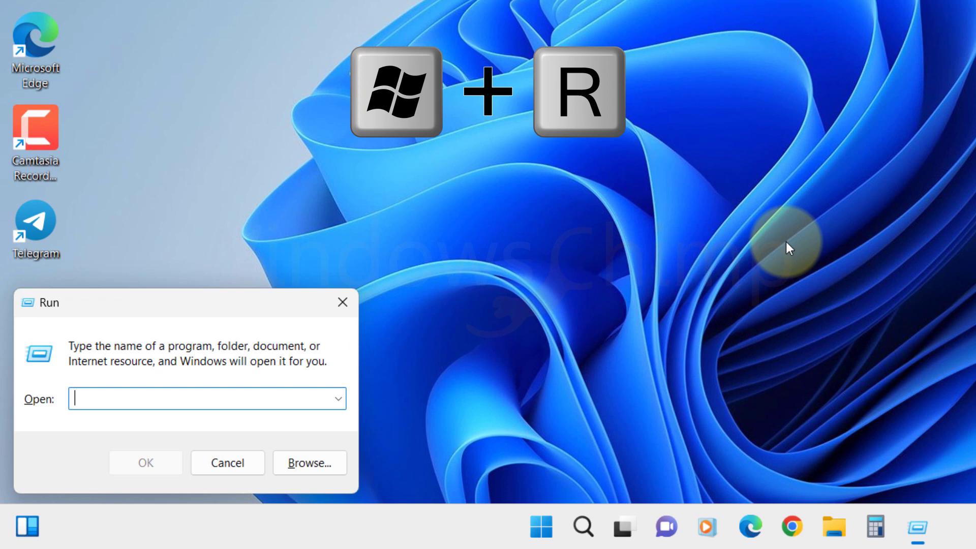
pyautogui.write('ncpa.cpl')
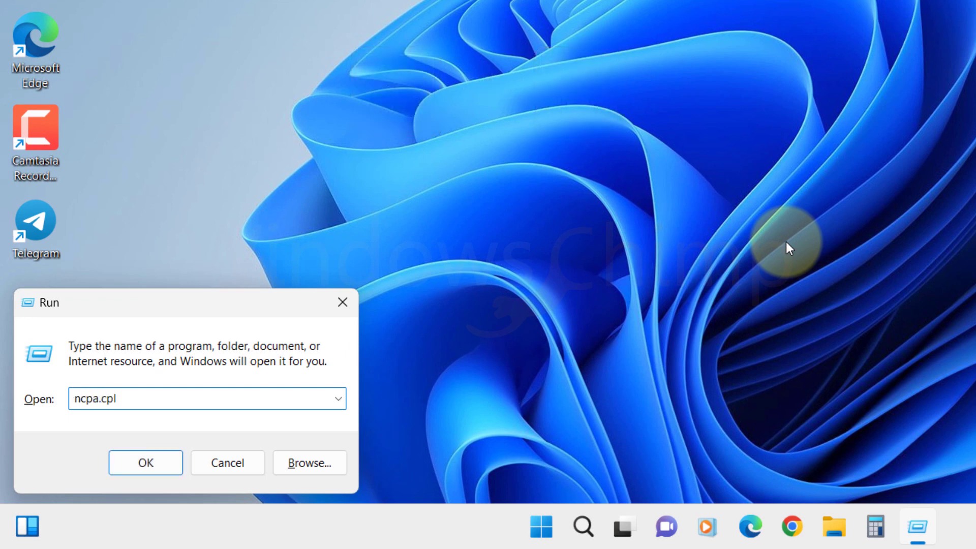
pyautogui.press('Return')
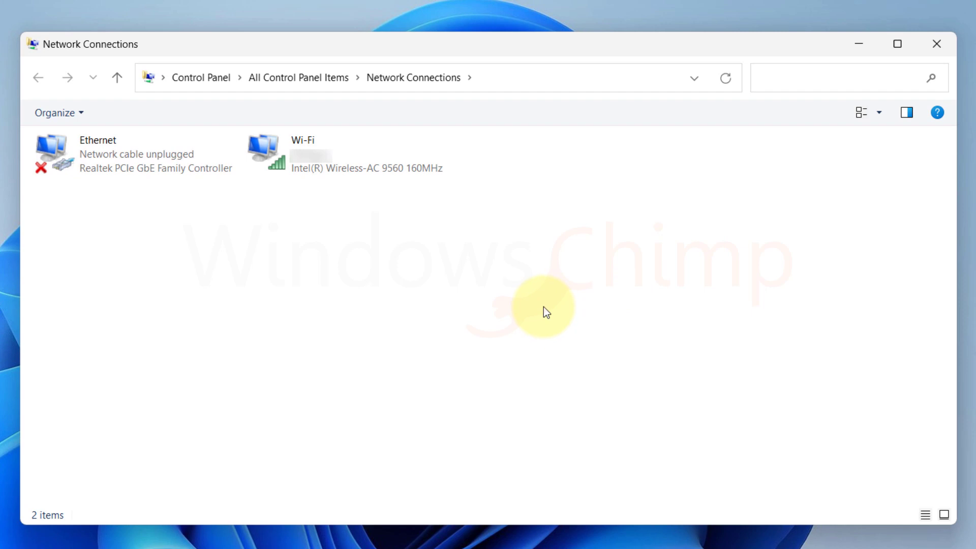
pyautogui.rightClick(311, 162)
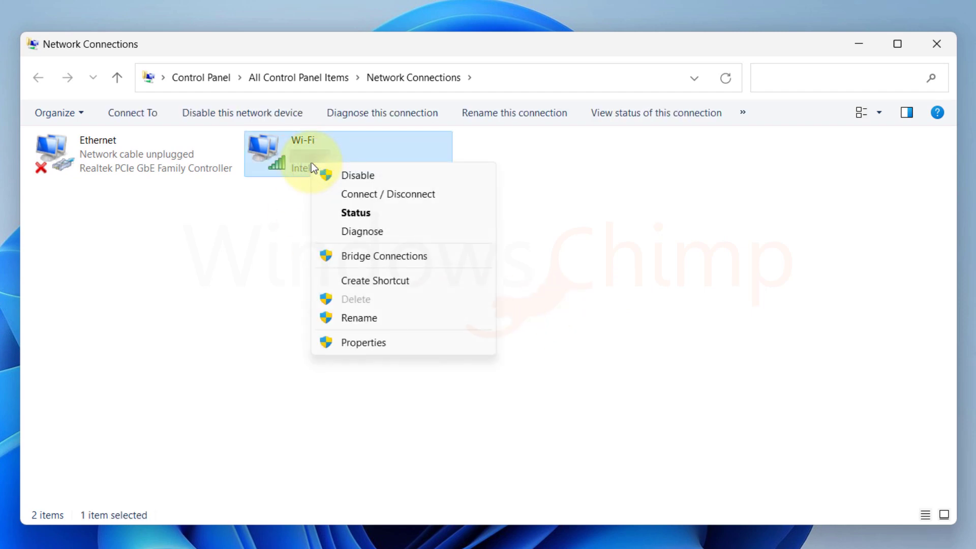
pyautogui.click(363, 339)
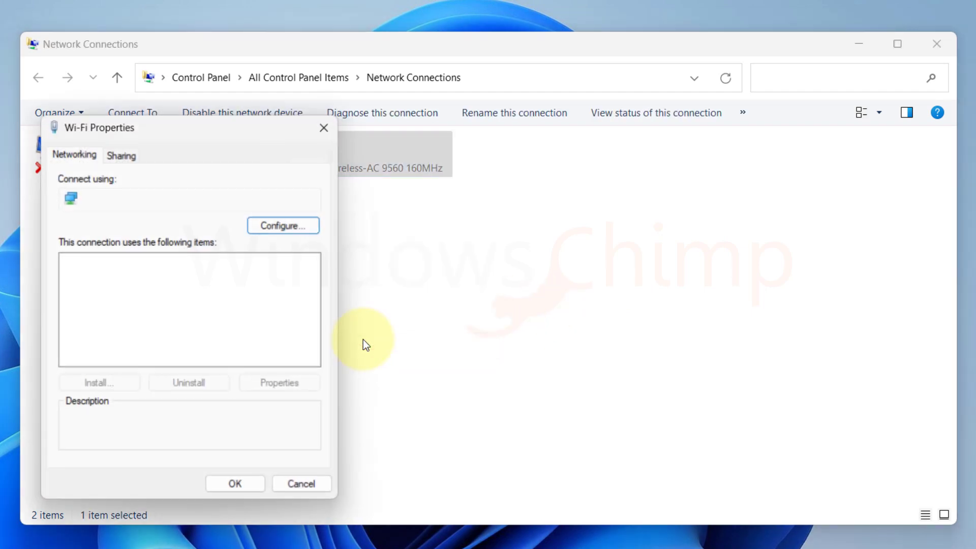
pyautogui.moveTo(203, 131); pyautogui.dragTo(451, 91)
# - Set the Wi-Fi IPv4 preferred DNS to 8.8.8.8 and alternate to 8.8.4.4, then confirm
pyautogui.click(464, 281)
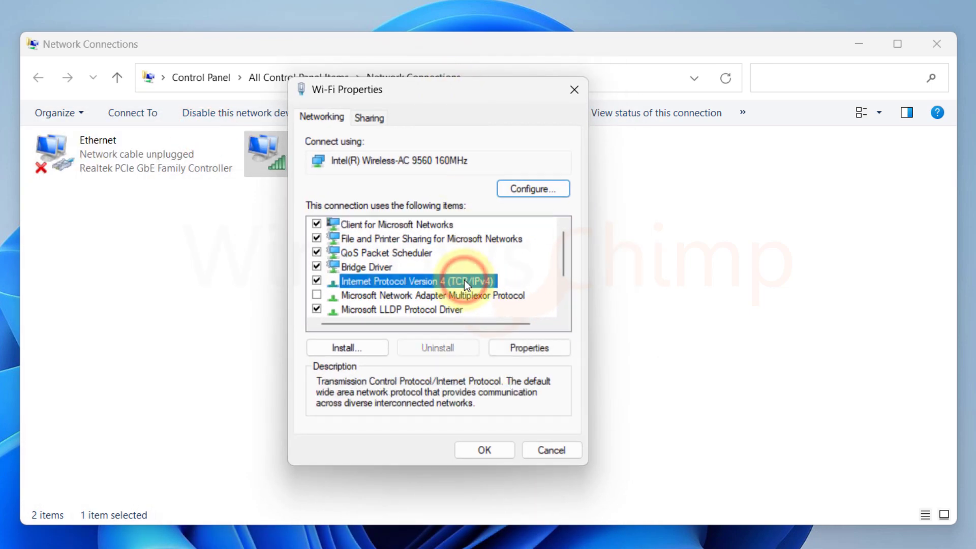
pyautogui.click(527, 349)
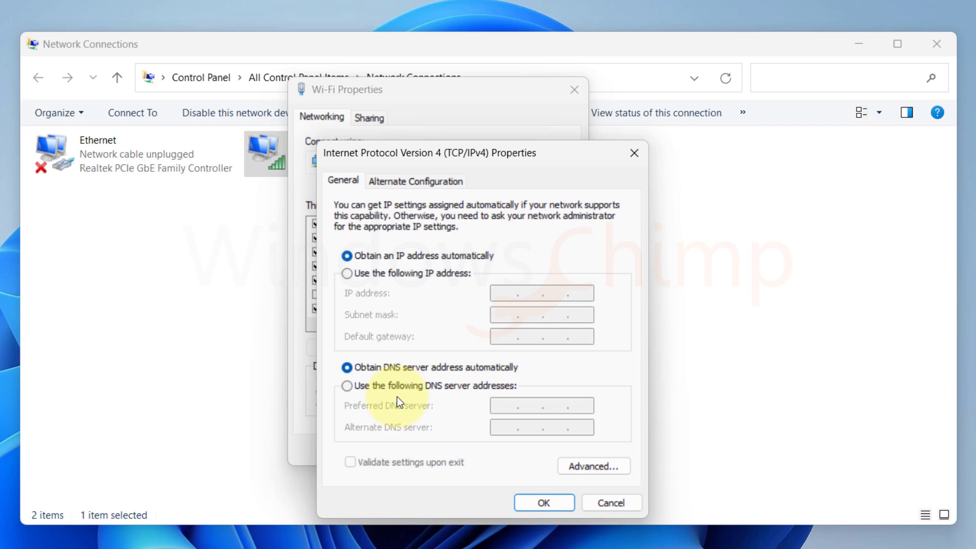
pyautogui.click(347, 385)
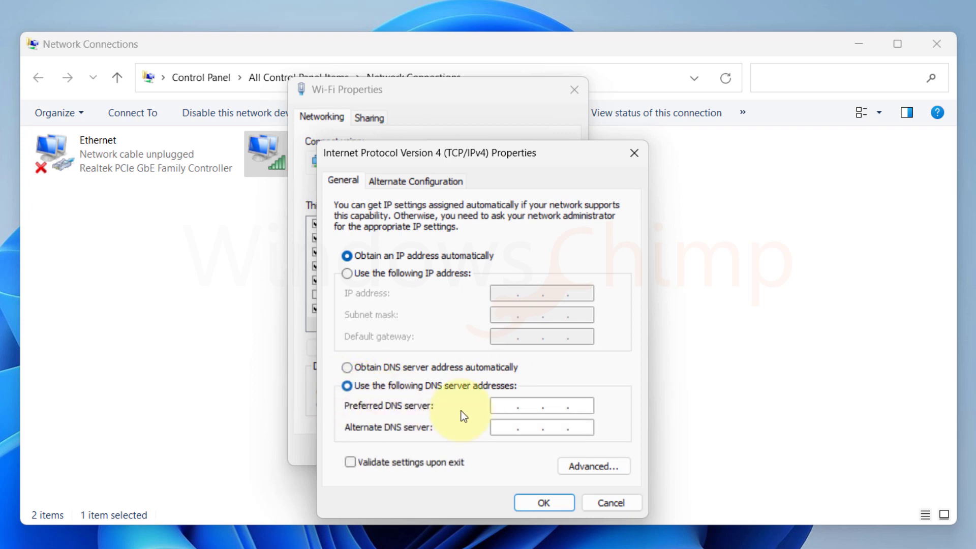
pyautogui.click(504, 410)
pyautogui.write('8.8.8.8')
pyautogui.press('Tab')
pyautogui.write('8')
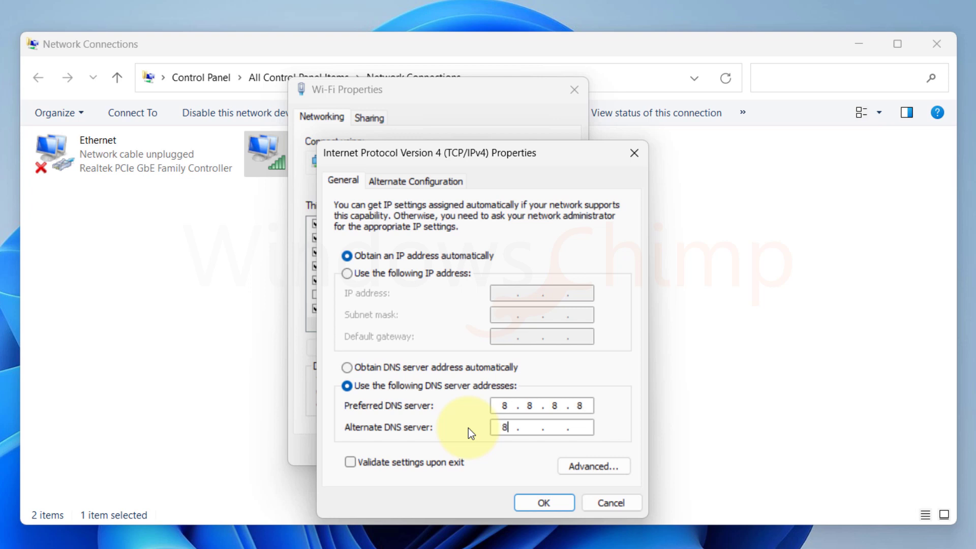
pyautogui.write('.8.4.4')
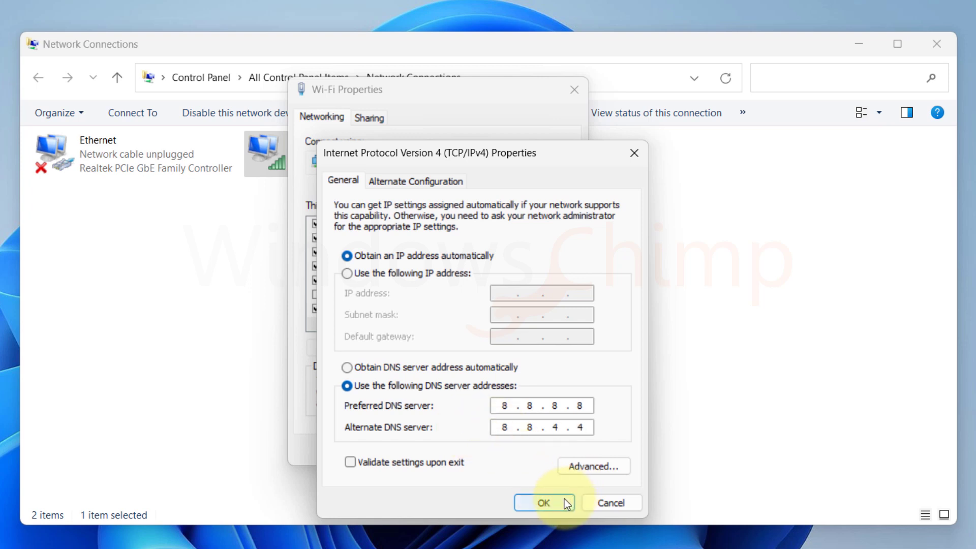
pyautogui.click(546, 501)
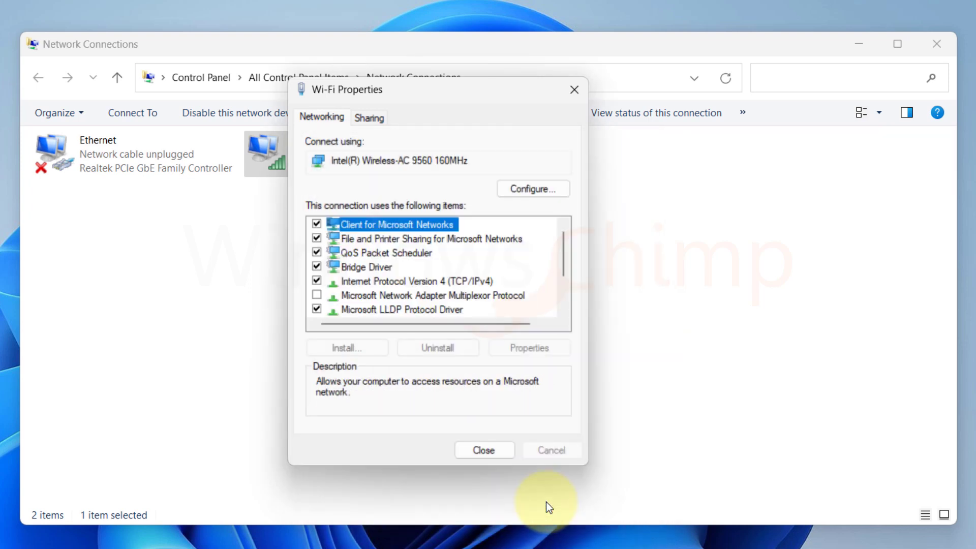
# - Close the Wi-Fi Properties dialog and reveal the hidden taskbar tray icons
pyautogui.click(492, 448)
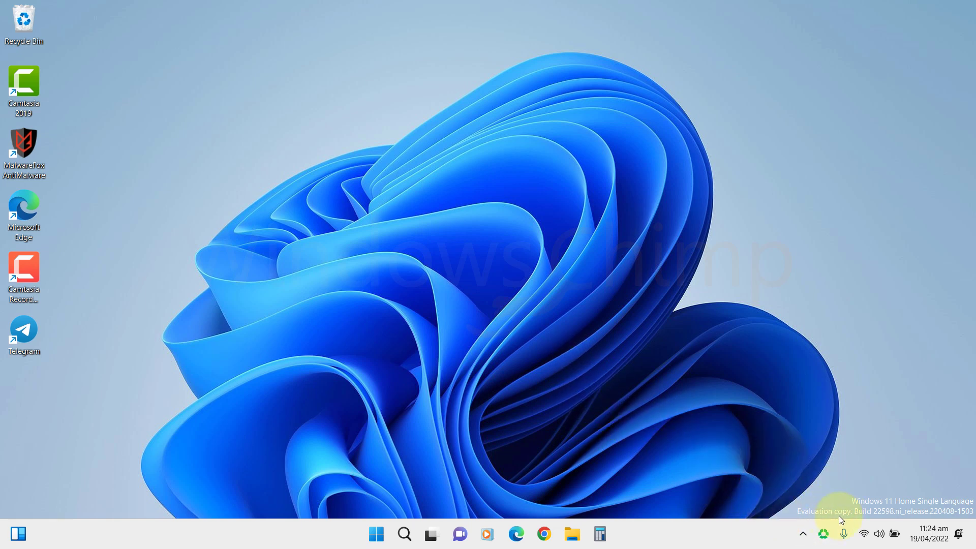
pyautogui.click(803, 533)
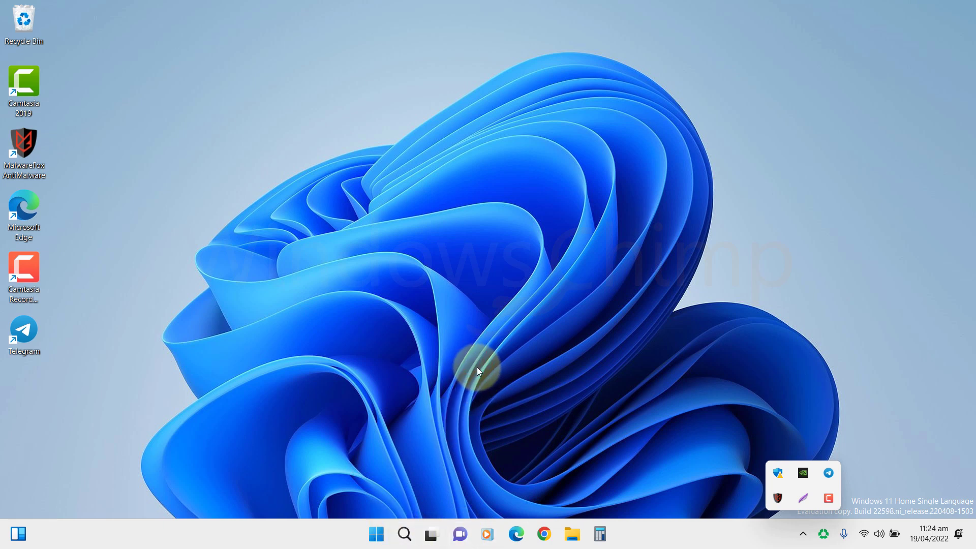
pyautogui.click(389, 431)
pyautogui.click(375, 533)
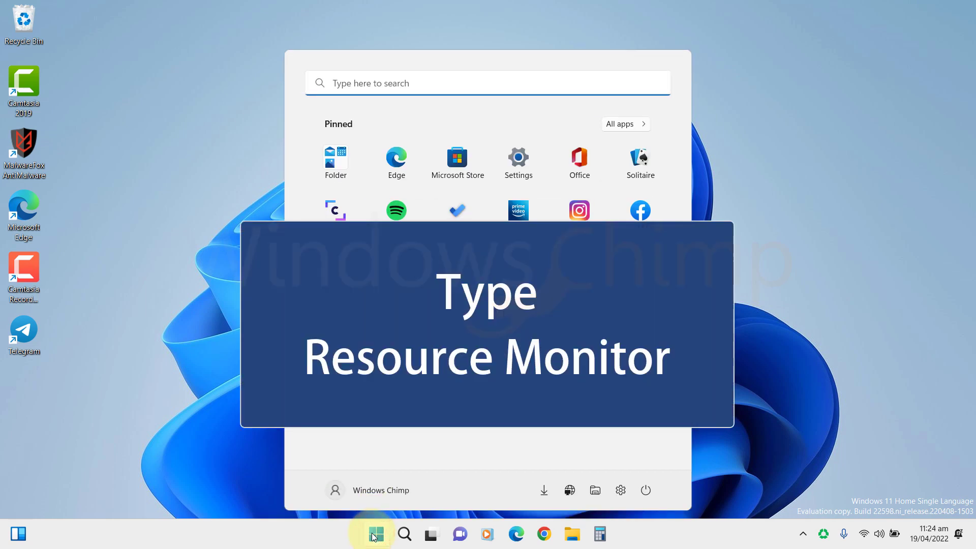
pyautogui.write('resource monitor')
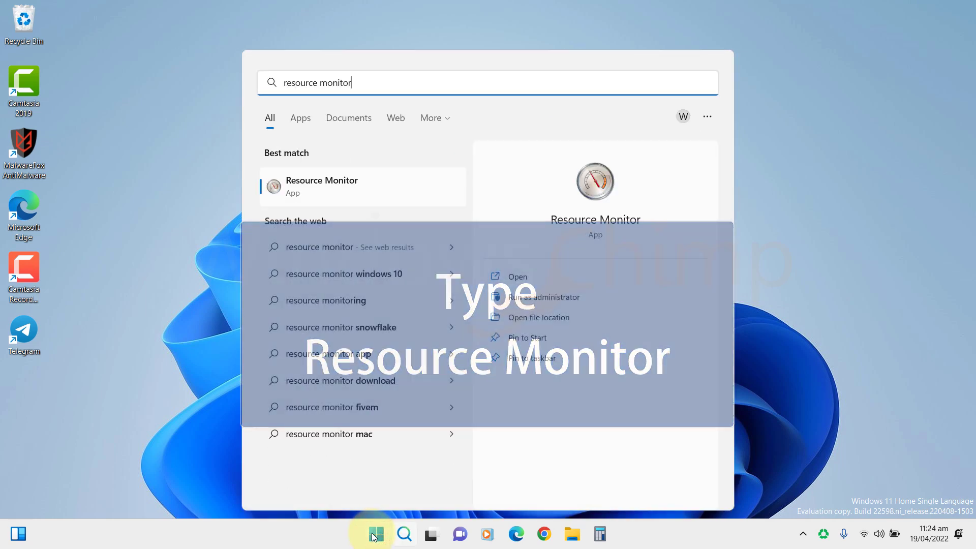
pyautogui.click(406, 195)
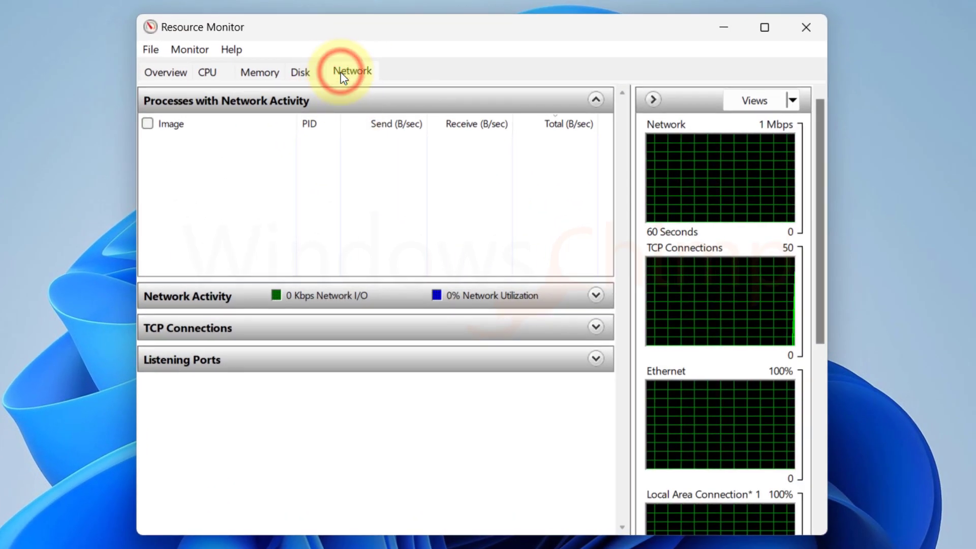
pyautogui.click(340, 72)
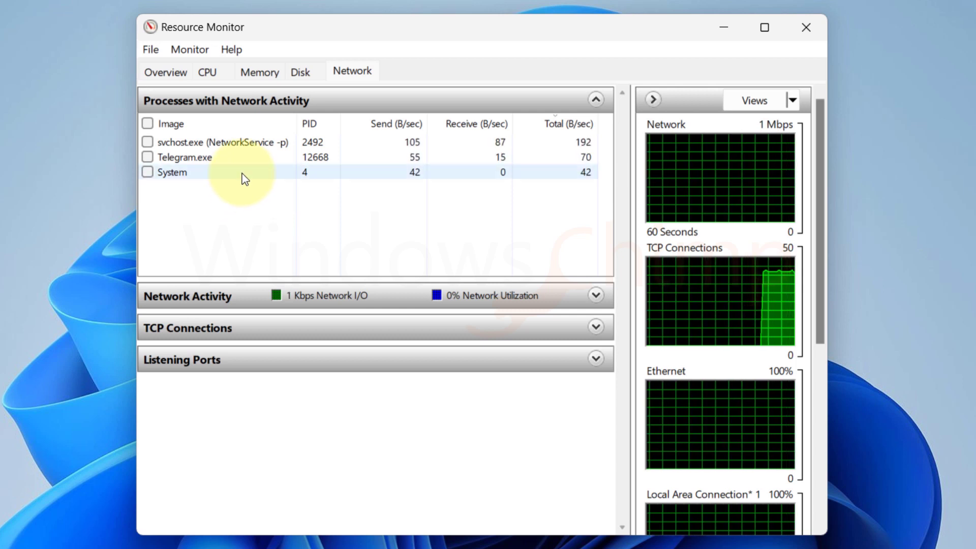
pyautogui.rightClick(284, 159)
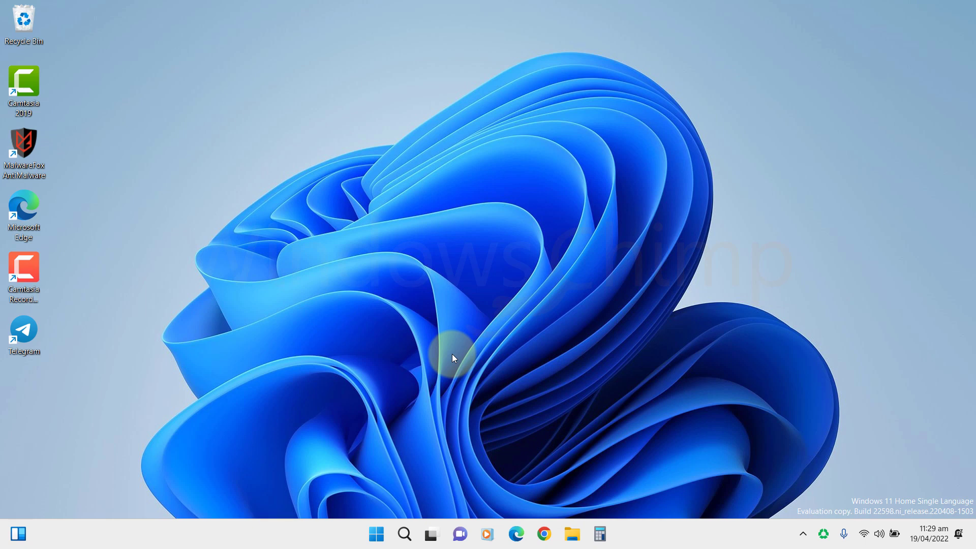
# - Open Device Manager and the Realtek PCIe GbE Family Controller's Properties under Network adapters
pyautogui.click(379, 534)
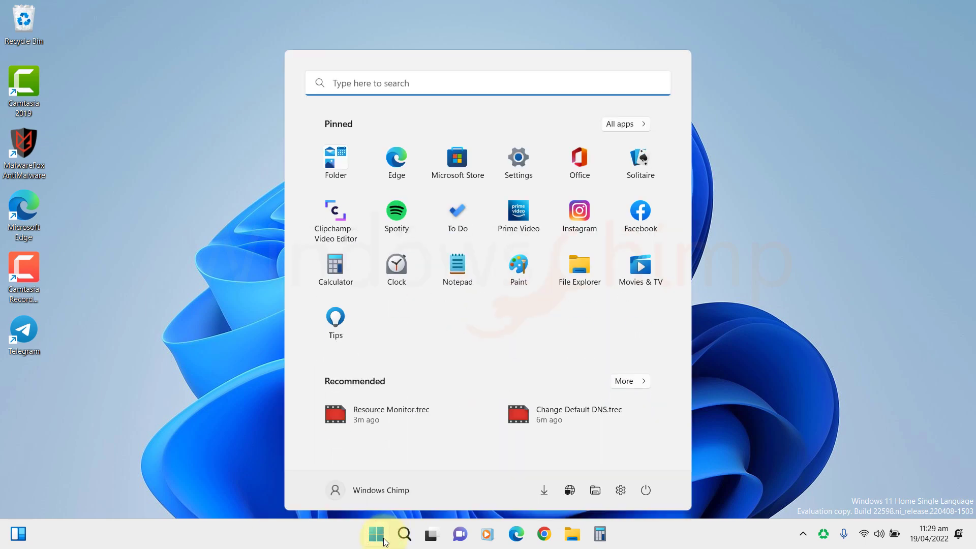
pyautogui.write('device manager')
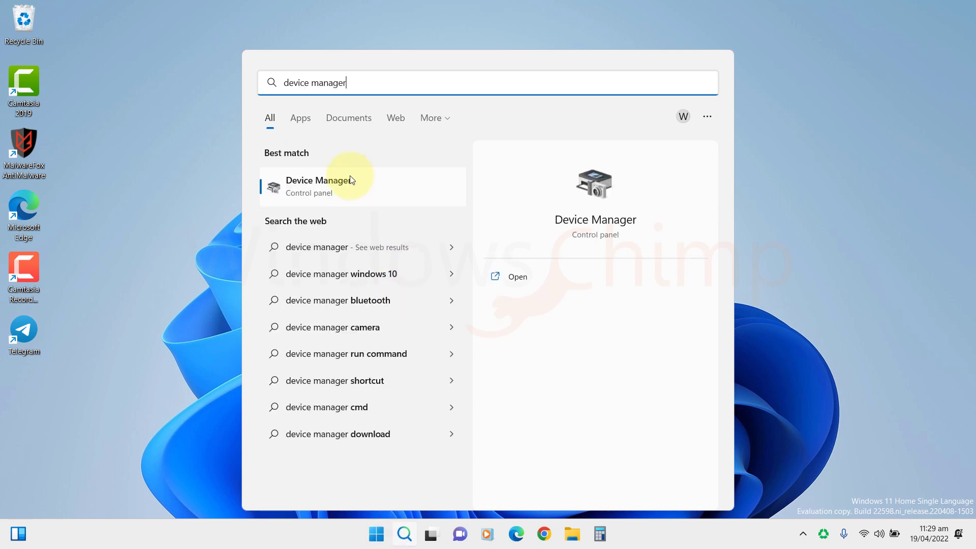
pyautogui.click(350, 175)
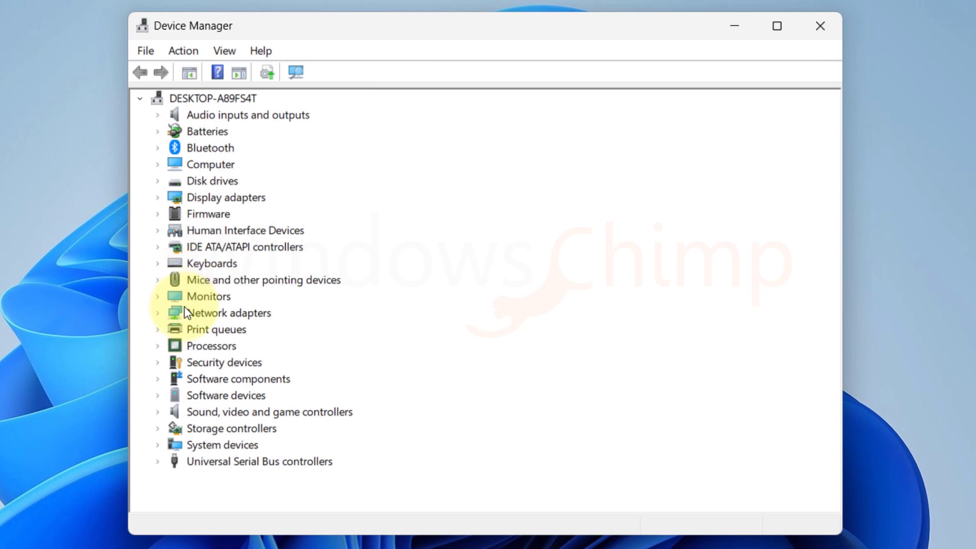
pyautogui.click(158, 313)
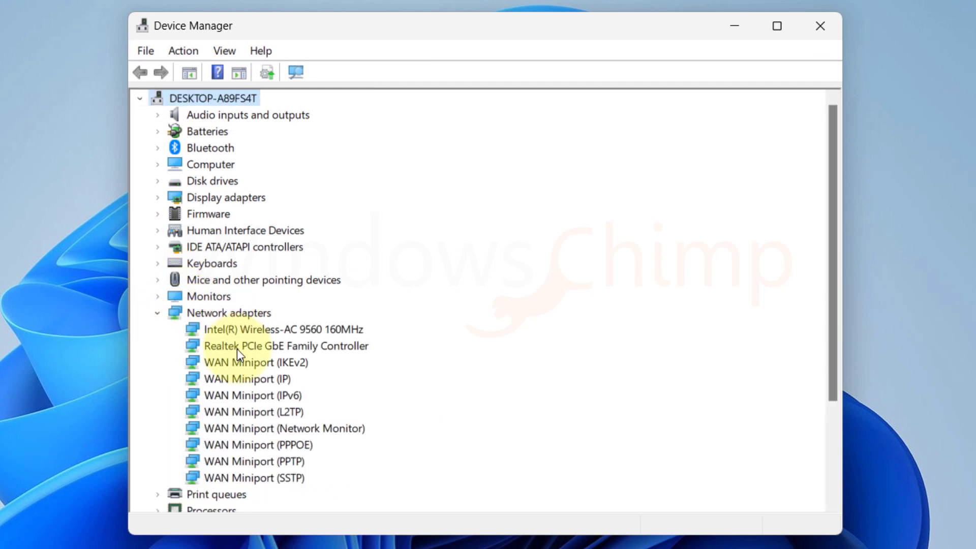
pyautogui.click(235, 347)
pyautogui.rightClick(233, 347)
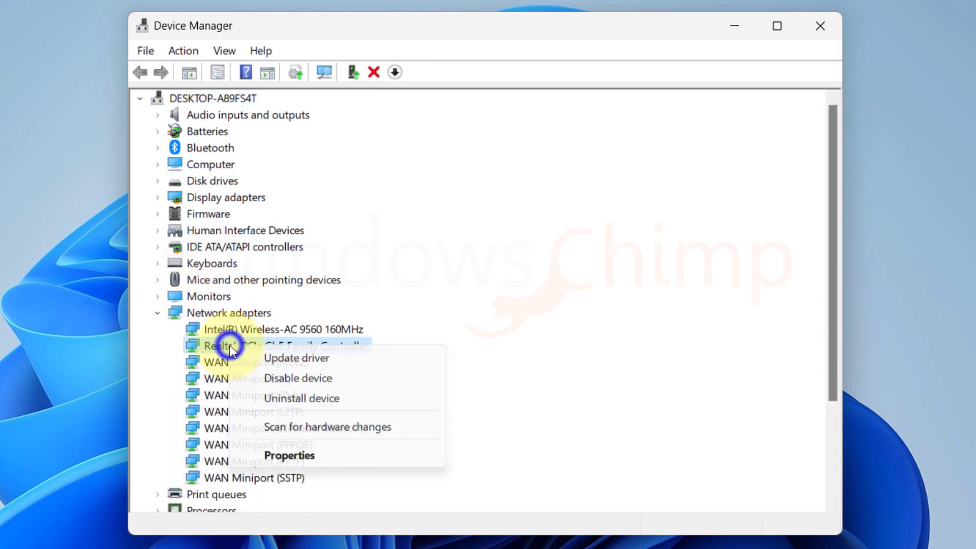
pyautogui.click(270, 454)
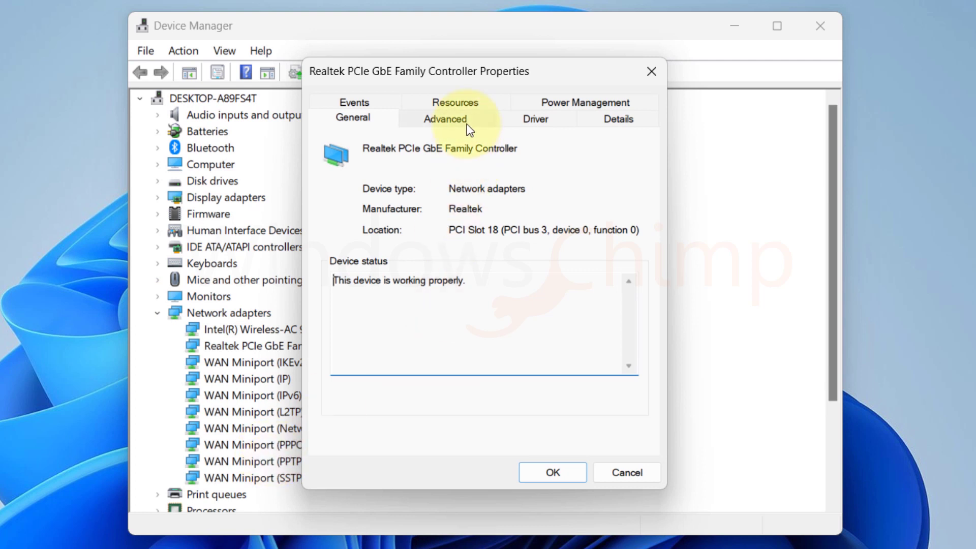
# - On the Advanced tab, set Large Send Offload v2 (IPv4) and (IPv6) to Disabled and apply
pyautogui.click(446, 122)
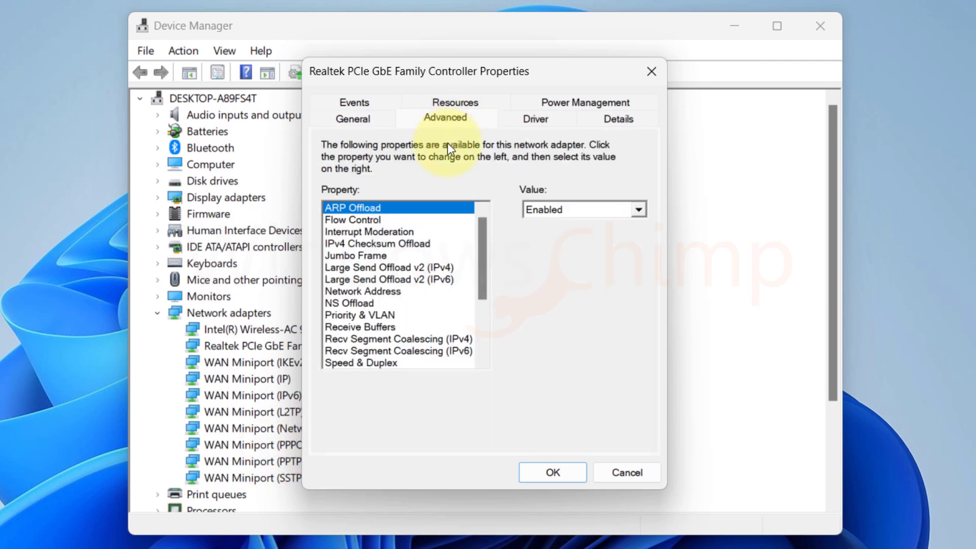
pyautogui.click(361, 270)
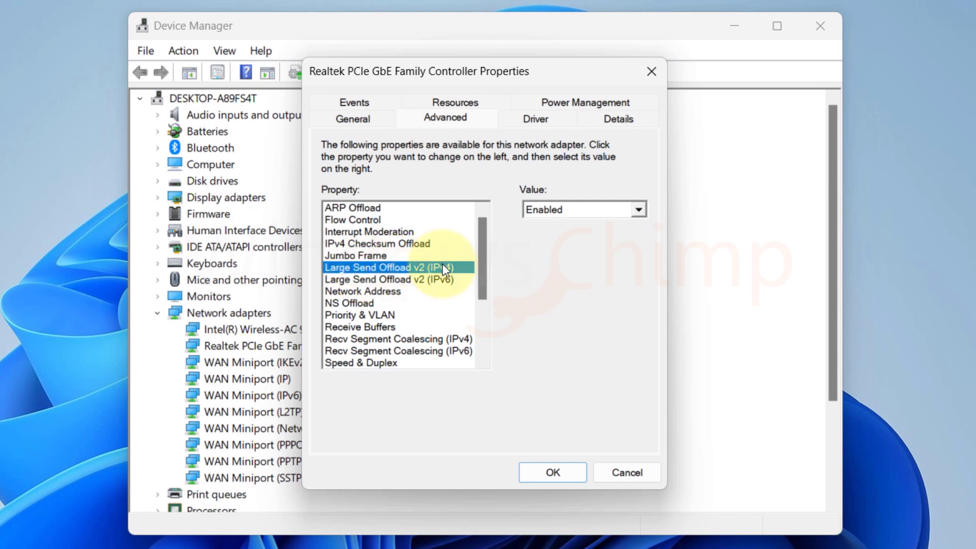
pyautogui.click(581, 213)
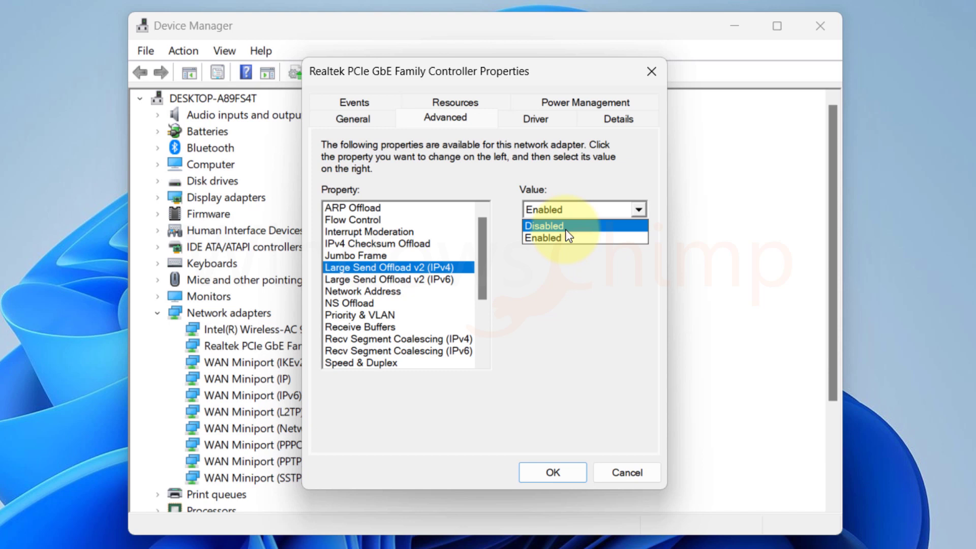
pyautogui.click(565, 230)
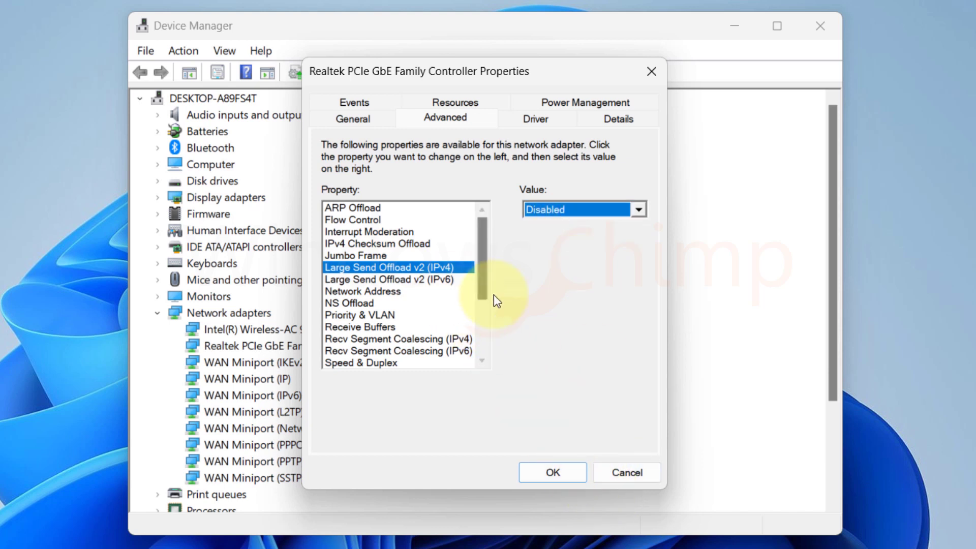
pyautogui.click(436, 280)
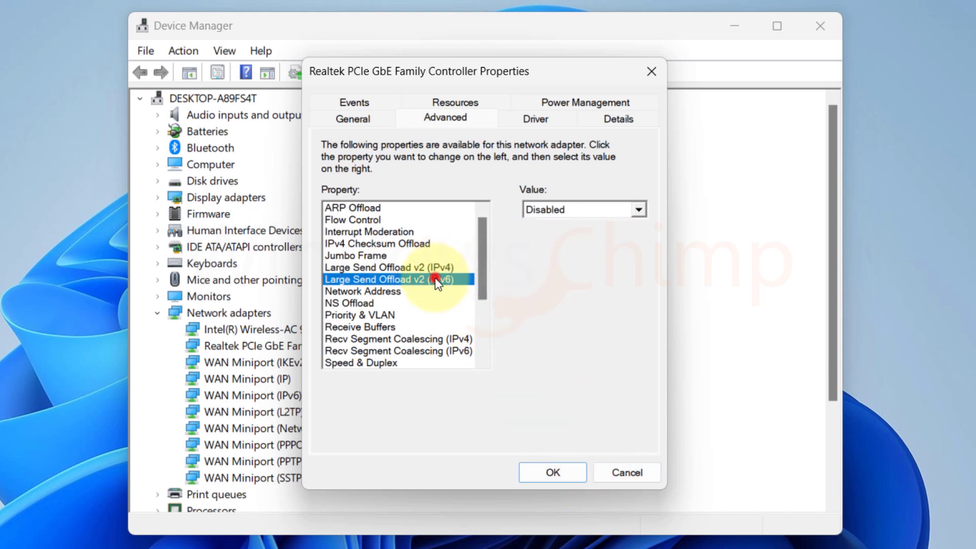
pyautogui.click(548, 212)
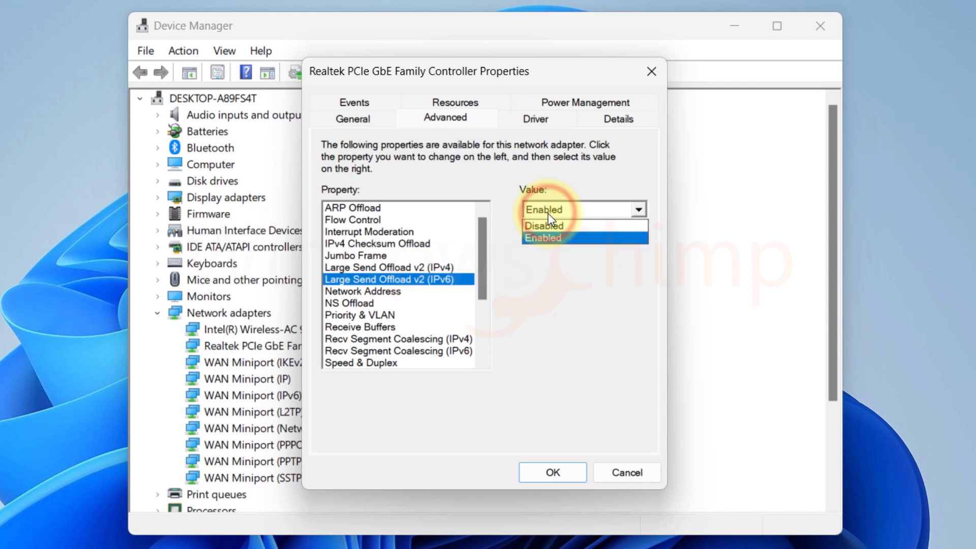
pyautogui.click(548, 225)
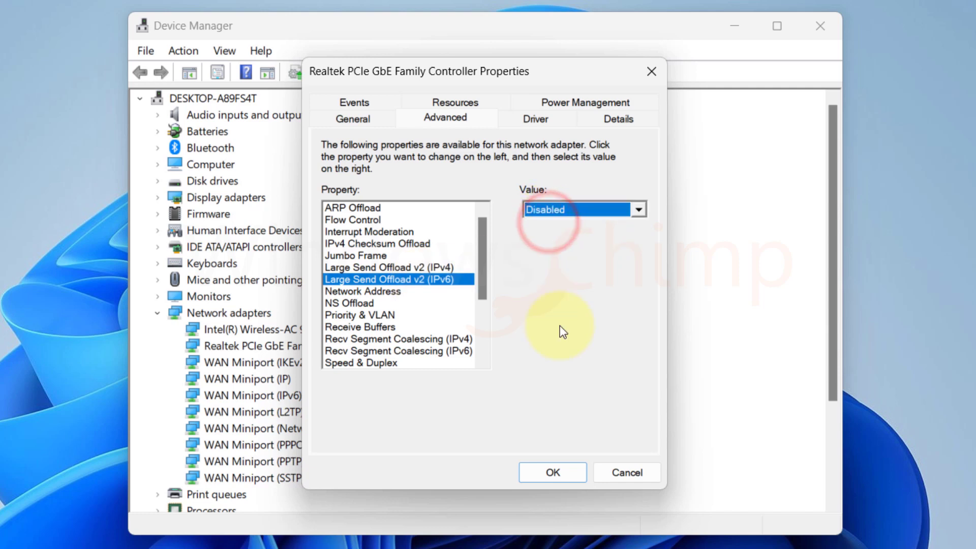
pyautogui.click(551, 473)
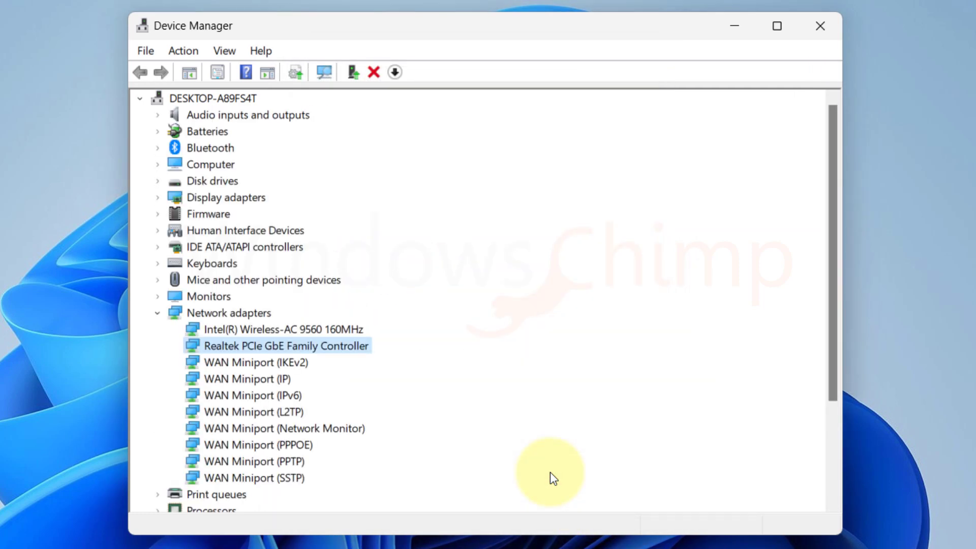